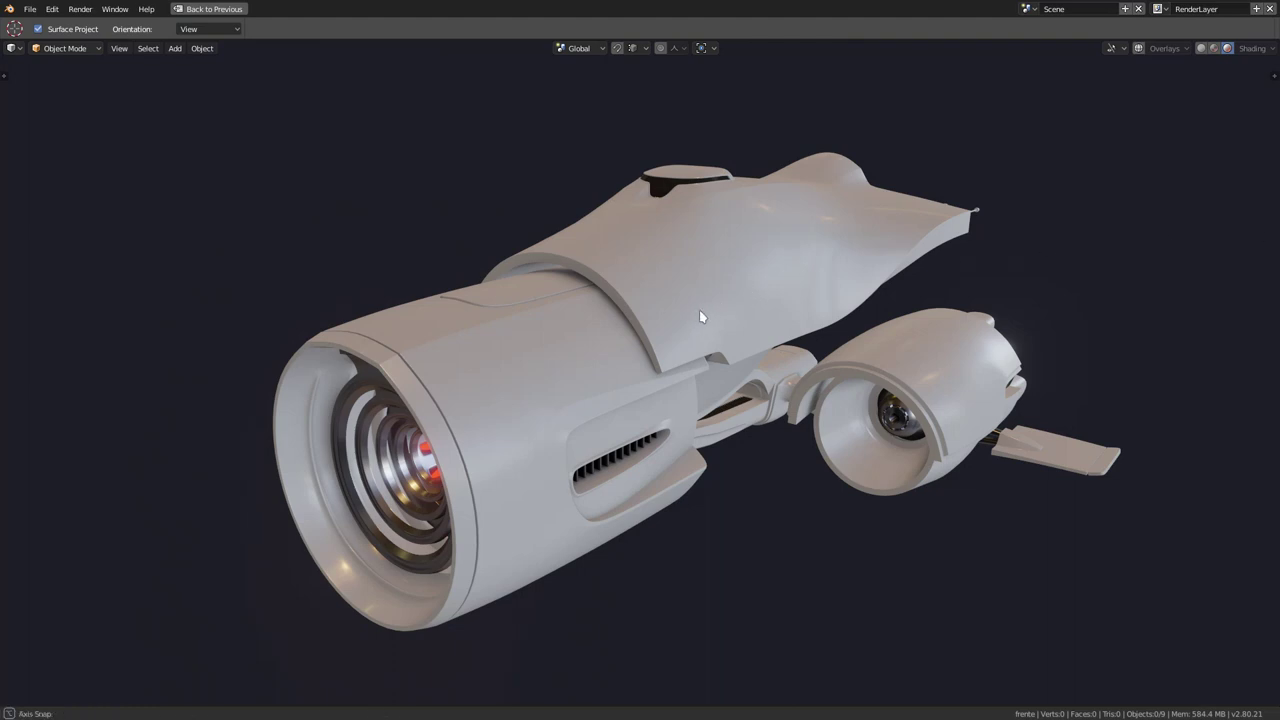
Orbit and pan around the spaceship from front to left side, ending on the red rear engine
mouse_move(700, 309)
middle_down()
mouse_move(741, 316)
mouse_move(714, 315)
middle_up()
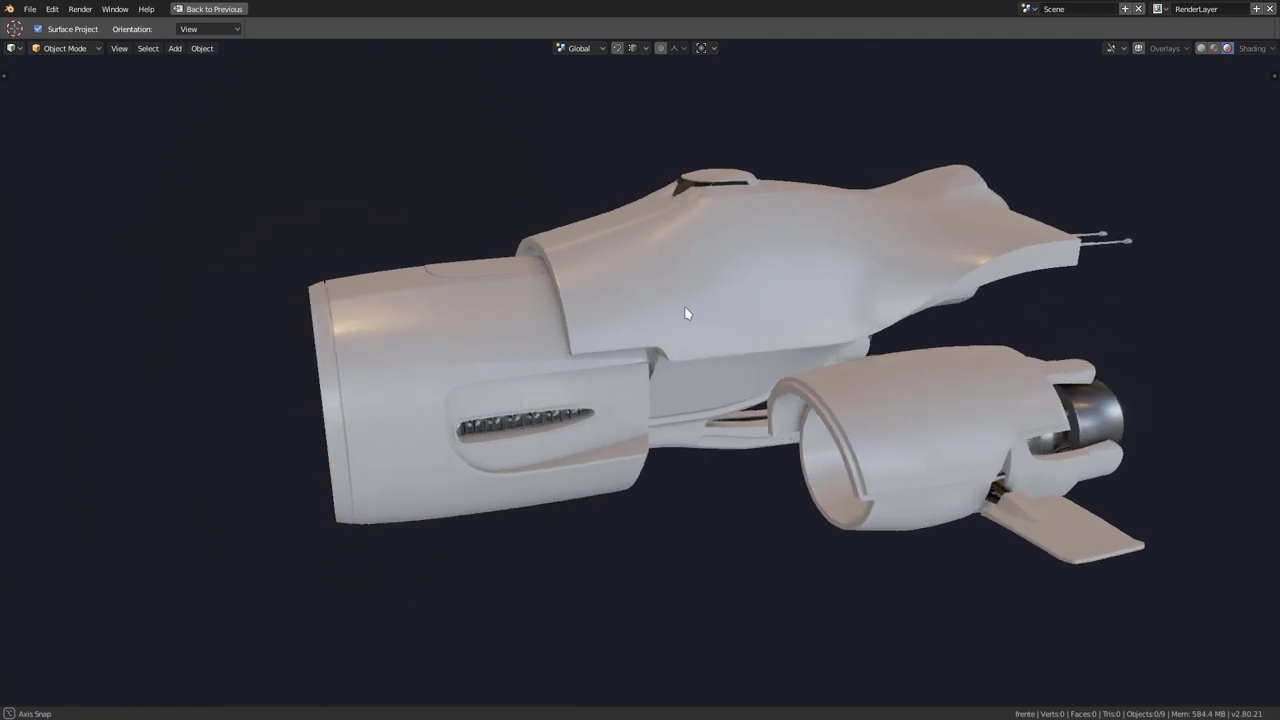
shift+middle_drag(700, 309, 564, 287)
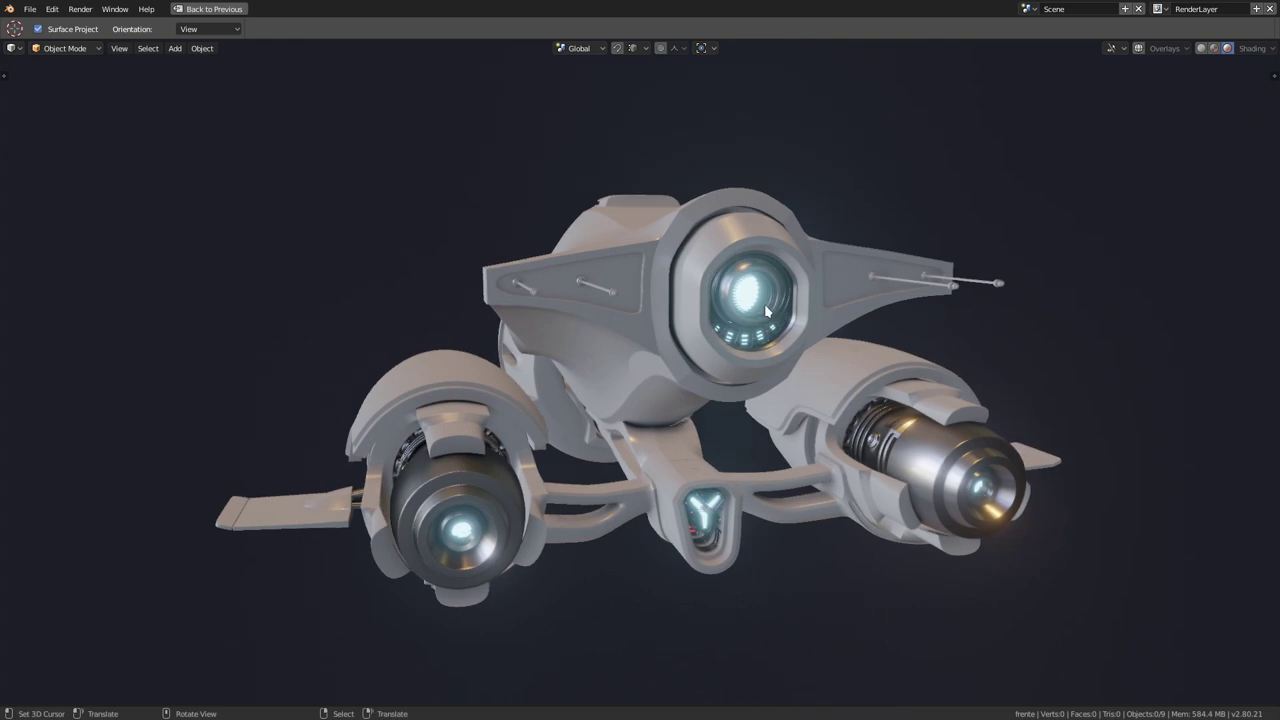
middle_drag(767, 312, 767, 307)
mouse_move(857, 297)
middle_down()
mouse_move(830, 291)
mouse_move(772, 326)
middle_up()
mouse_move(720, 365)
middle_down()
mouse_move(659, 355)
mouse_move(675, 355)
middle_up()
mouse_move(881, 351)
middle_down()
mouse_move(795, 325)
mouse_move(755, 338)
mouse_move(769, 356)
mouse_move(738, 344)
mouse_move(752, 322)
mouse_move(781, 343)
mouse_move(765, 343)
middle_up()
Zoom in on the red rear nozzle, orbit around it, then close in on the glowing side engine pod
scroll(767, 344, up, 2)
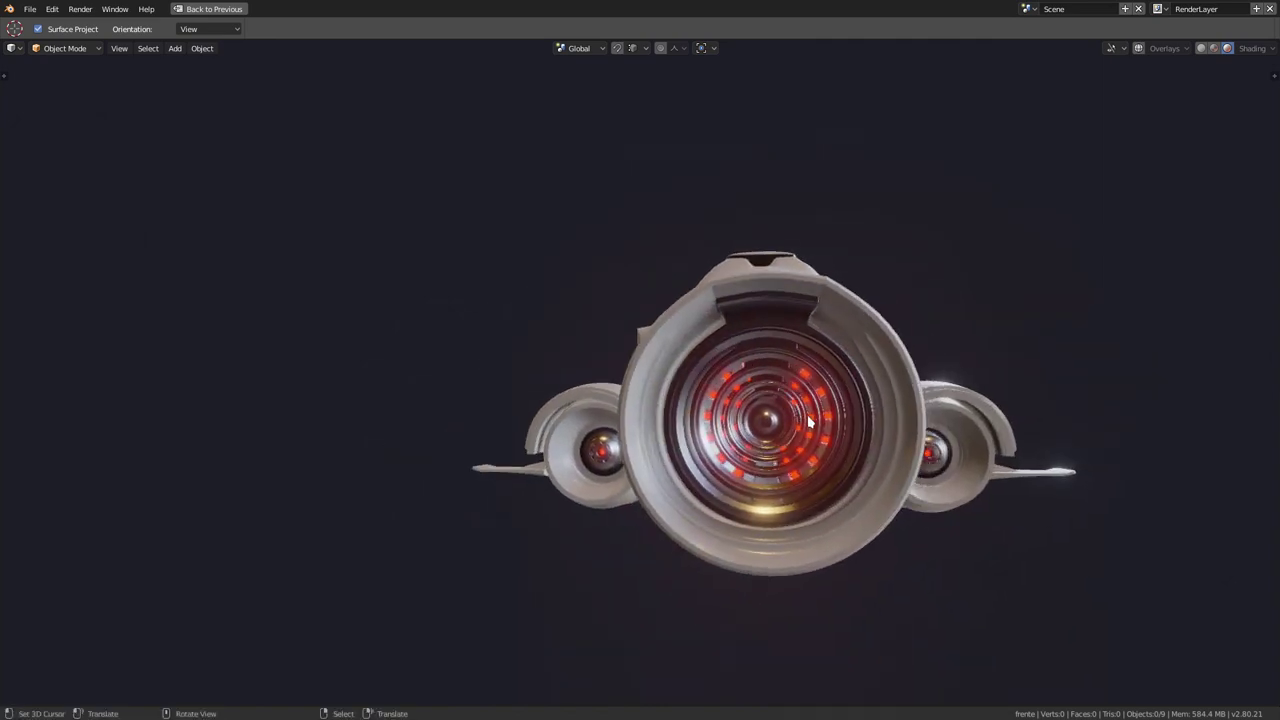
scroll(873, 370, up, 3)
mouse_move(867, 383)
middle_down()
mouse_move(899, 368)
mouse_move(905, 412)
mouse_move(852, 403)
mouse_move(791, 307)
mouse_move(686, 420)
mouse_move(838, 418)
mouse_move(830, 403)
middle_up()
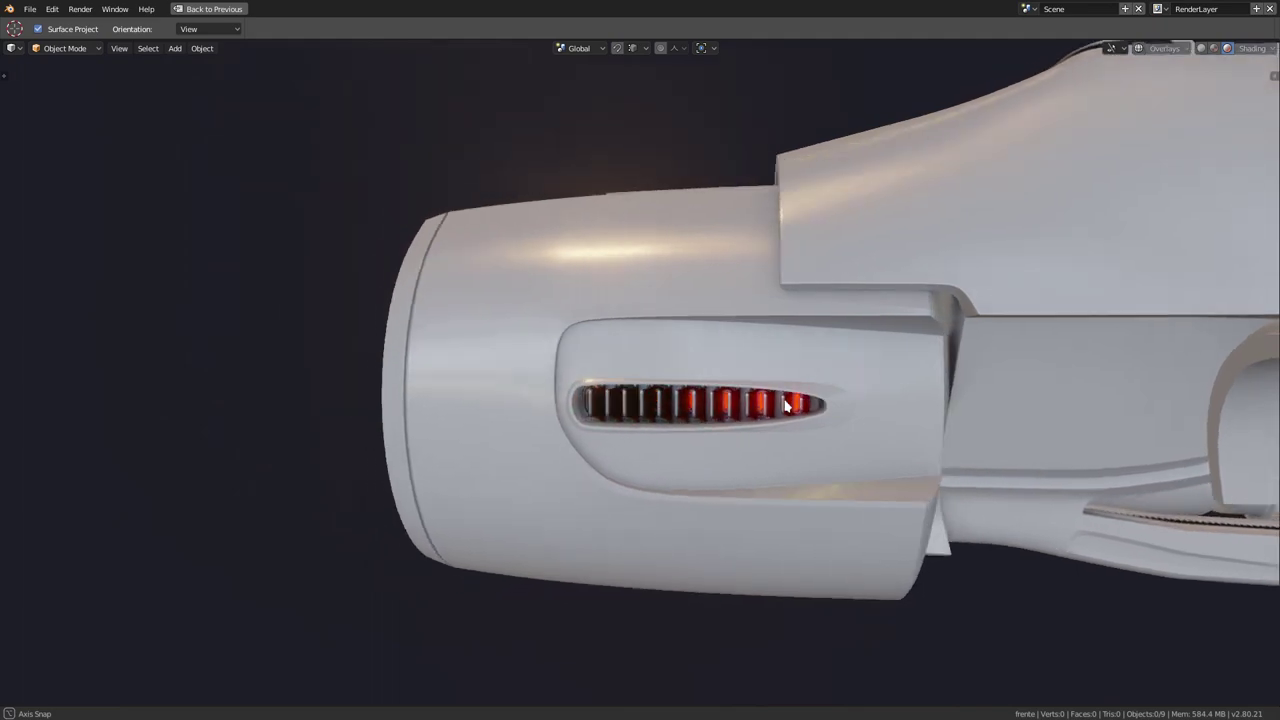
mouse_move(788, 404)
middle_down()
mouse_move(767, 409)
mouse_move(766, 380)
mouse_move(817, 366)
mouse_move(900, 395)
mouse_move(943, 443)
mouse_move(1020, 389)
mouse_move(1005, 368)
mouse_move(952, 356)
mouse_move(1048, 475)
mouse_move(907, 342)
mouse_move(960, 499)
mouse_move(941, 445)
mouse_move(957, 480)
mouse_move(849, 397)
mouse_move(855, 407)
mouse_move(791, 430)
mouse_move(800, 443)
mouse_move(717, 466)
mouse_move(809, 420)
mouse_move(773, 444)
mouse_move(831, 402)
mouse_move(838, 379)
mouse_move(885, 403)
middle_up()
scroll(943, 443, up, 5)
Orbit down beneath the engine pod and zoom in on the glowing front lens
scroll(838, 379, up, 2)
mouse_move(950, 353)
middle_down()
mouse_move(926, 370)
mouse_move(810, 342)
mouse_move(987, 358)
mouse_move(1023, 343)
mouse_move(1038, 263)
mouse_move(1022, 200)
mouse_move(998, 175)
mouse_move(1010, 182)
middle_up()
mouse_move(799, 440)
middle_down()
mouse_move(837, 434)
mouse_move(766, 443)
mouse_move(710, 427)
mouse_move(857, 503)
mouse_move(845, 527)
mouse_move(865, 437)
mouse_move(850, 449)
mouse_move(878, 462)
mouse_move(889, 449)
mouse_move(891, 473)
mouse_move(860, 492)
mouse_move(925, 358)
mouse_move(889, 356)
mouse_move(908, 334)
mouse_move(949, 323)
mouse_move(1016, 361)
mouse_move(506, 230)
mouse_move(858, 377)
mouse_move(917, 412)
mouse_move(894, 434)
mouse_move(878, 430)
mouse_move(897, 440)
mouse_move(971, 431)
mouse_move(897, 429)
mouse_move(800, 400)
mouse_move(823, 373)
mouse_move(906, 379)
mouse_move(875, 390)
mouse_move(856, 380)
middle_up()
scroll(864, 466, up, 3)
scroll(865, 465, up, 2)
Zoom out to the whole spaceship and orbit from rear three-quarter to a side-on view
scroll(856, 380, down, 2)
scroll(846, 383, down, 4)
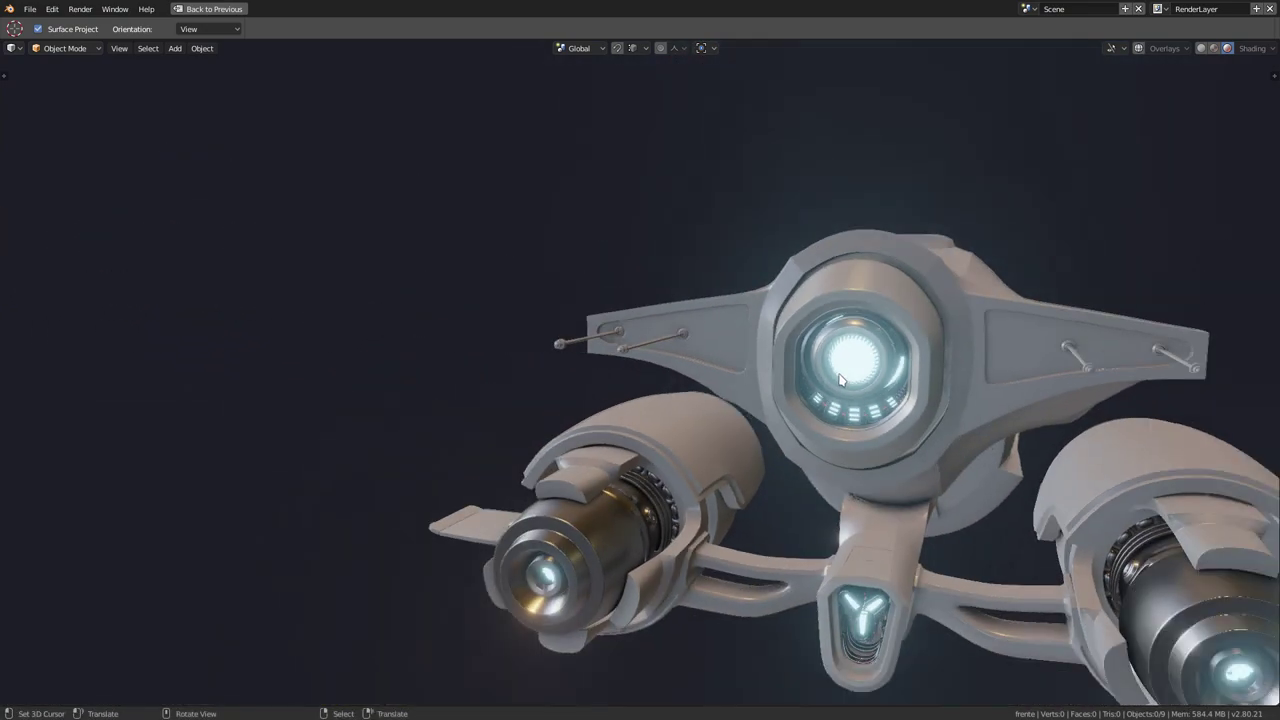
scroll(805, 388, down, 3)
mouse_move(791, 390)
middle_down()
mouse_move(820, 371)
mouse_move(763, 391)
mouse_move(677, 377)
middle_up()
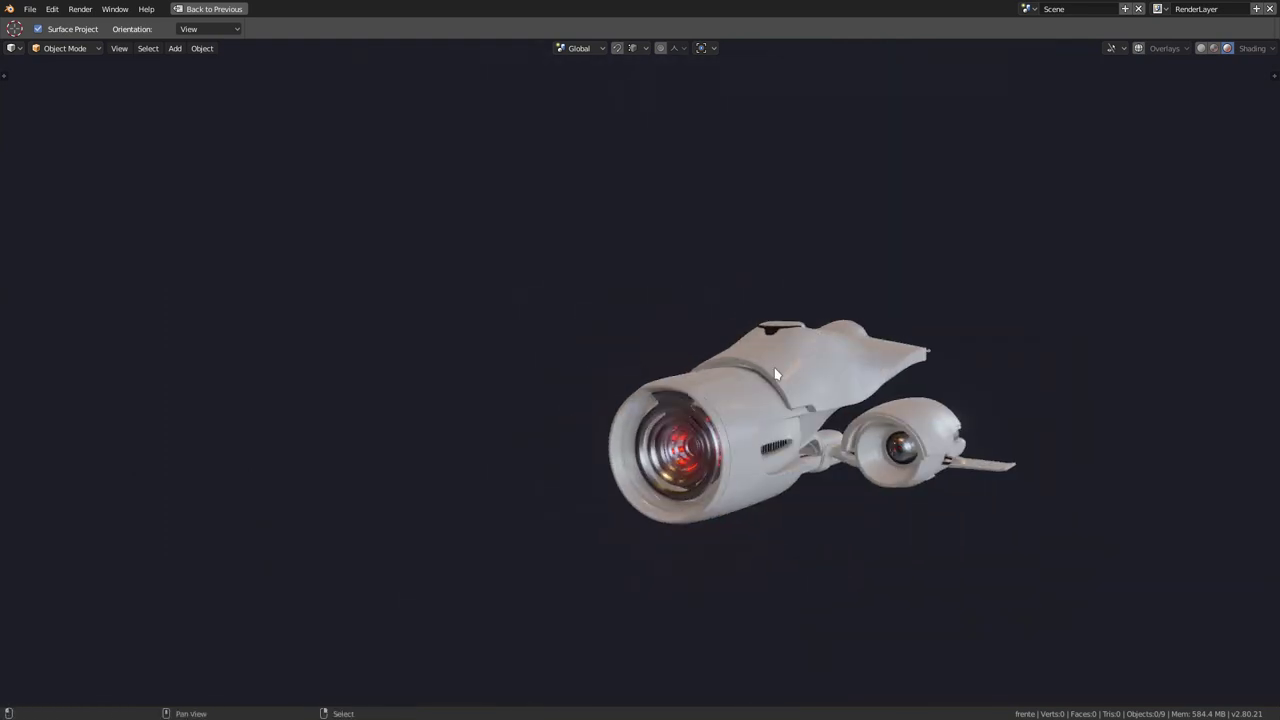
mouse_move(774, 374)
middle_down()
mouse_move(790, 378)
mouse_move(700, 334)
mouse_move(793, 351)
mouse_move(749, 349)
mouse_move(757, 271)
mouse_move(789, 201)
mouse_move(649, 197)
mouse_move(677, 227)
mouse_move(666, 214)
mouse_move(658, 272)
mouse_move(625, 255)
mouse_move(598, 297)
middle_up()
scroll(805, 380, up, 3)
Orbit to a low view along the hull top, then zoom back out over the ship
scroll(649, 197, down, 2)
scroll(642, 164, down, 1)
scroll(672, 220, up, 2)
scroll(606, 277, up, 3)
scroll(606, 277, up, 2)
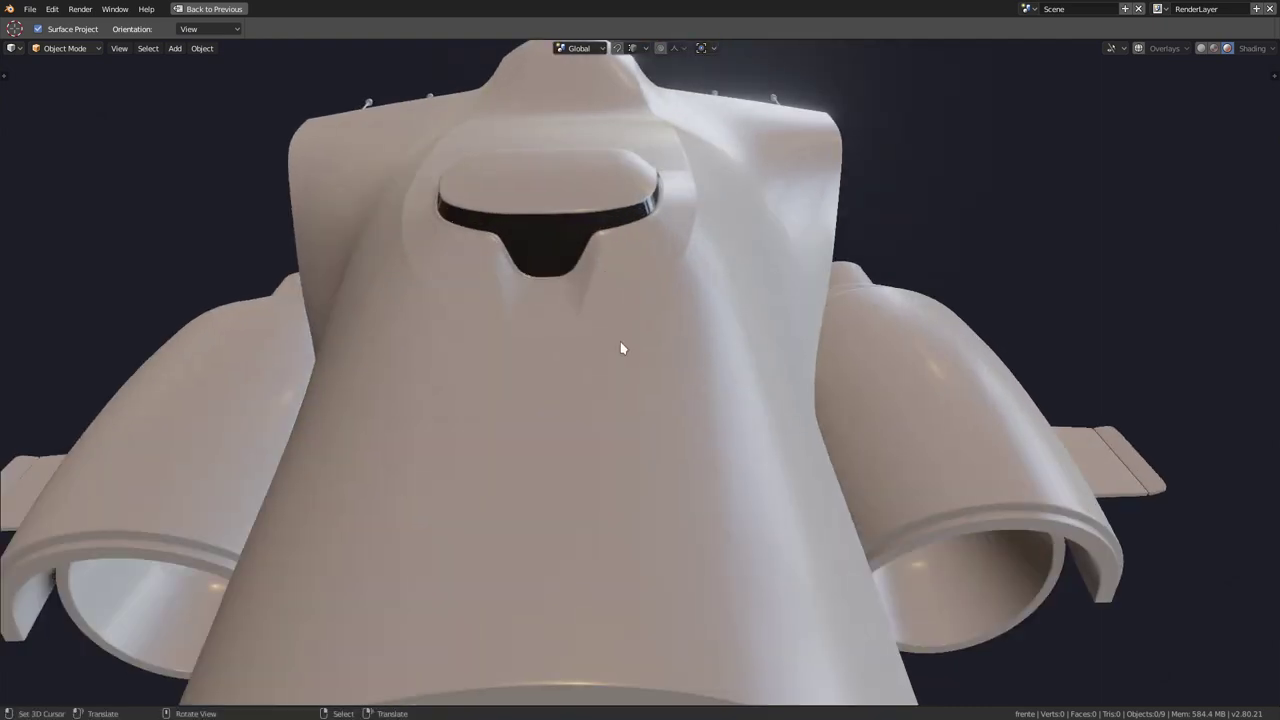
mouse_move(620, 346)
middle_down()
mouse_move(494, 341)
mouse_move(903, 354)
mouse_move(717, 331)
mouse_move(877, 328)
mouse_move(903, 300)
mouse_move(790, 337)
mouse_move(760, 318)
middle_up()
scroll(903, 300, down, 2)
scroll(903, 300, down, 3)
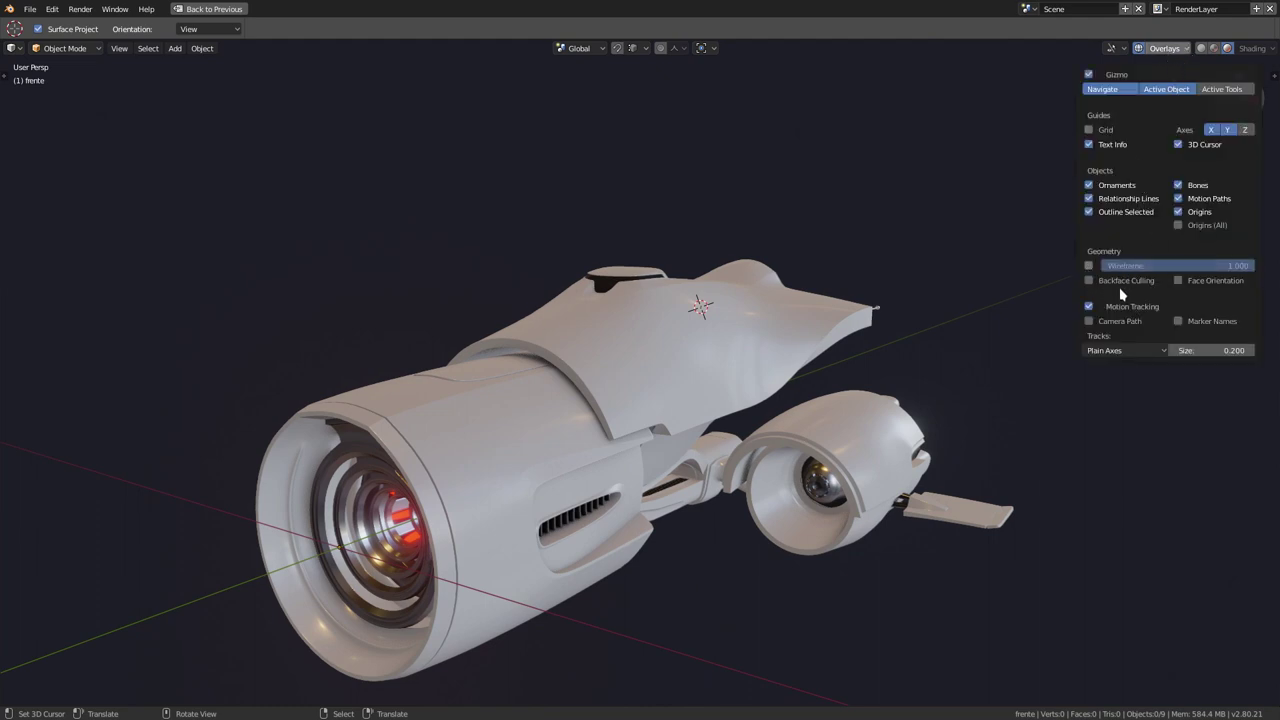
Turn on the Wireframe overlay and inspect the subdivided mesh from side, rear, underside and elevated views
click(1089, 265)
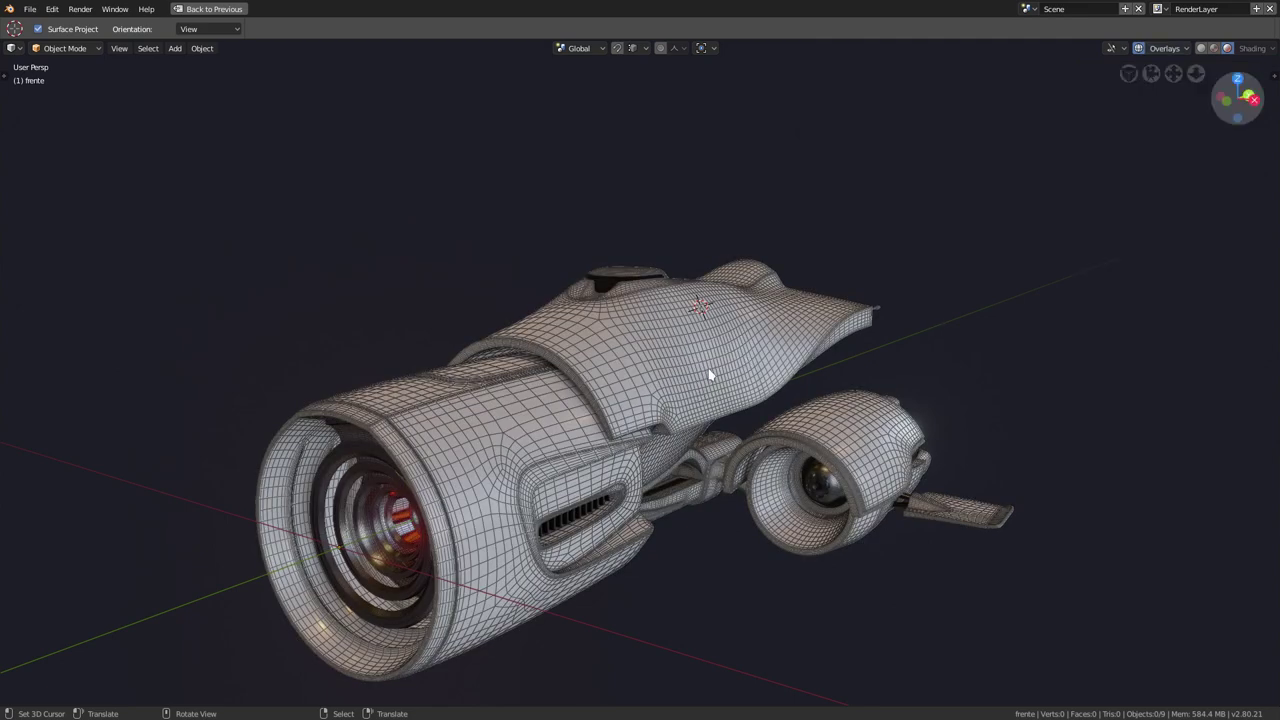
mouse_move(709, 374)
middle_down()
mouse_move(680, 386)
mouse_move(663, 364)
mouse_move(591, 351)
mouse_move(670, 358)
middle_up()
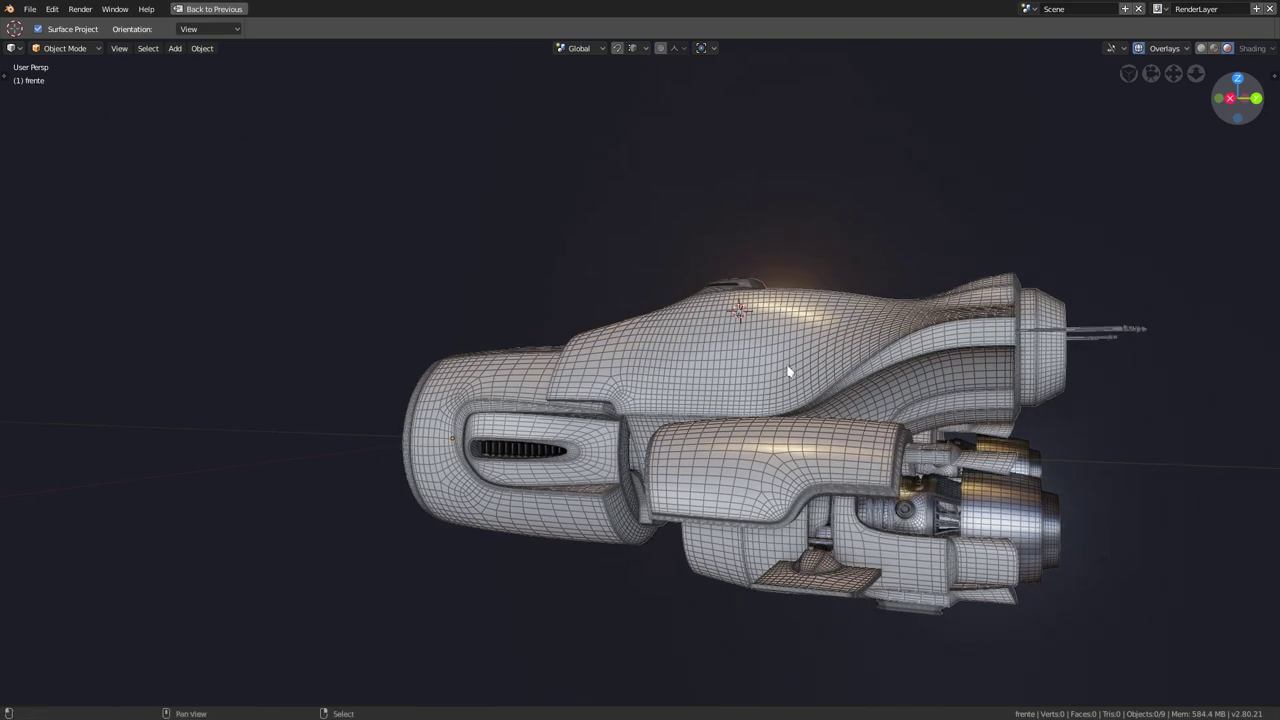
middle_drag(856, 401, 785, 378)
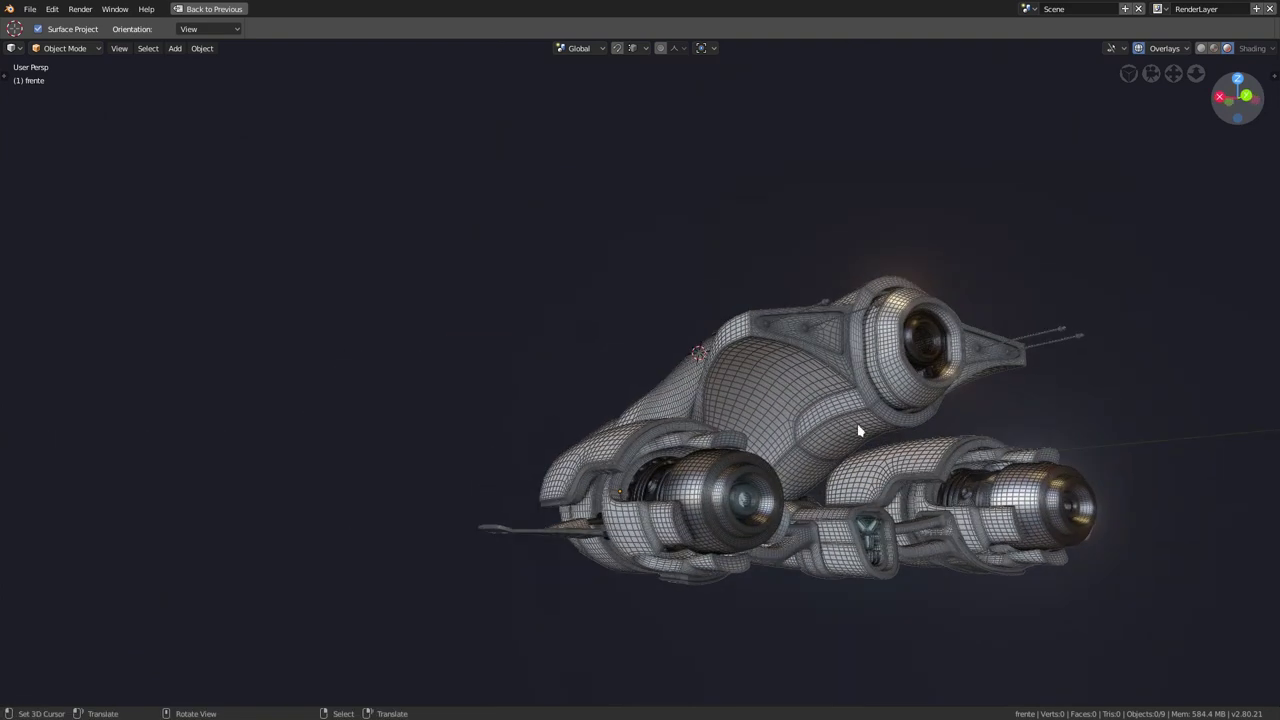
shift+middle_drag(879, 441, 755, 424)
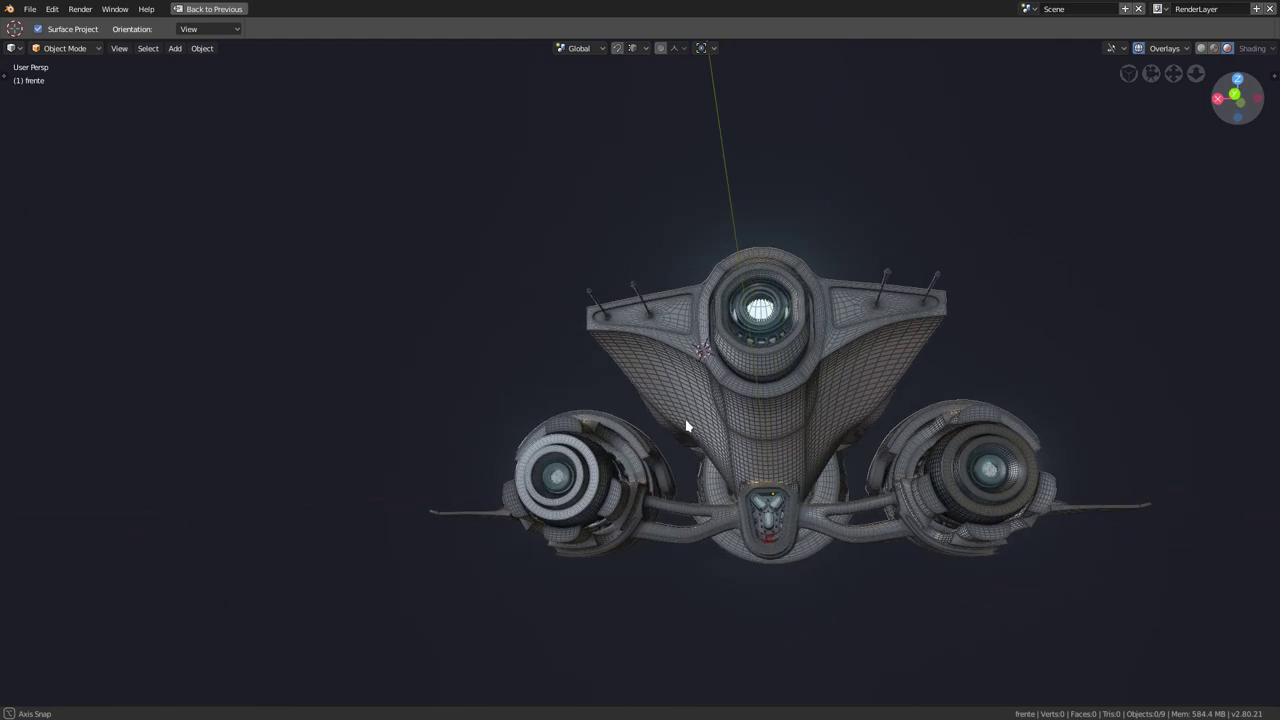
mouse_move(686, 438)
middle_down()
mouse_move(672, 434)
mouse_move(678, 408)
middle_up()
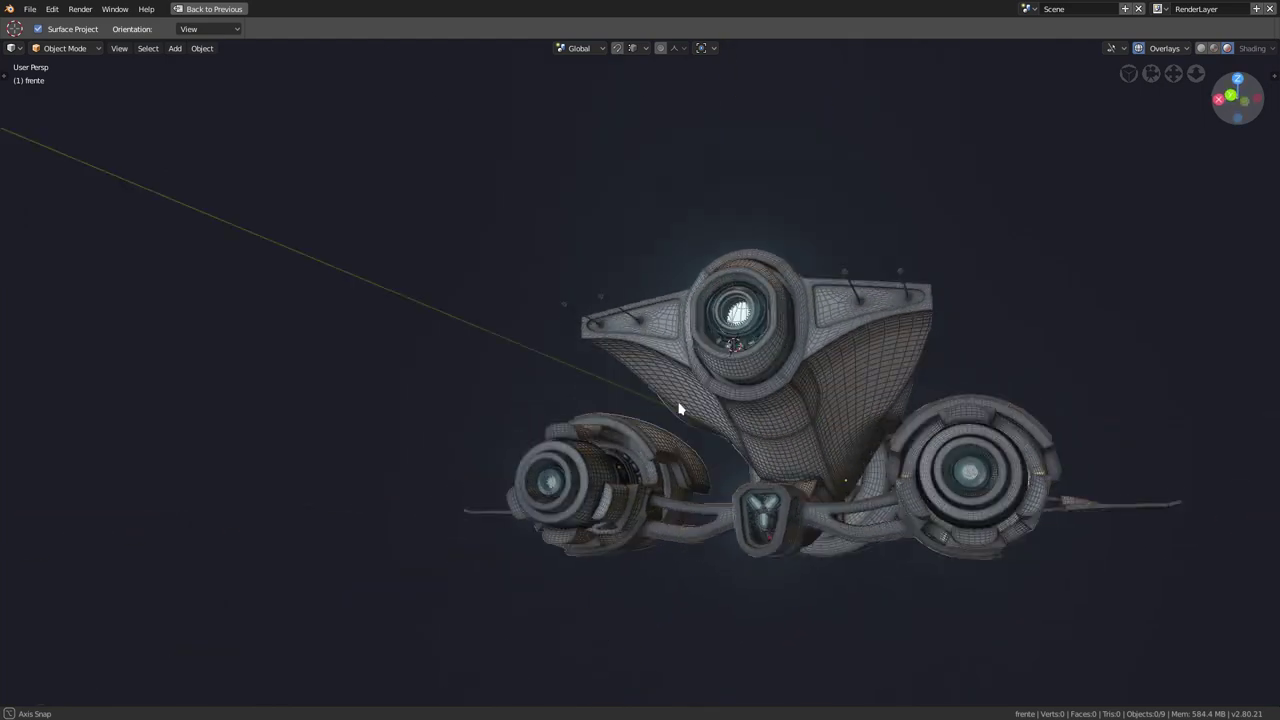
scroll(794, 449, up, 3)
mouse_move(794, 449)
middle_down()
mouse_move(578, 461)
mouse_move(914, 349)
mouse_move(1085, 456)
mouse_move(1103, 449)
mouse_move(1060, 426)
mouse_move(1085, 392)
mouse_move(840, 409)
mouse_move(1148, 360)
mouse_move(1100, 372)
mouse_move(814, 372)
middle_up()
mouse_move(719, 385)
middle_down()
mouse_move(812, 380)
mouse_move(789, 340)
mouse_move(680, 327)
mouse_move(674, 263)
mouse_move(689, 298)
mouse_move(729, 320)
mouse_move(814, 331)
mouse_move(680, 351)
mouse_move(800, 300)
middle_up()
Hide all viewport overlays, orbit around the clean ship and zoom onto the red rear engine
click(1138, 49)
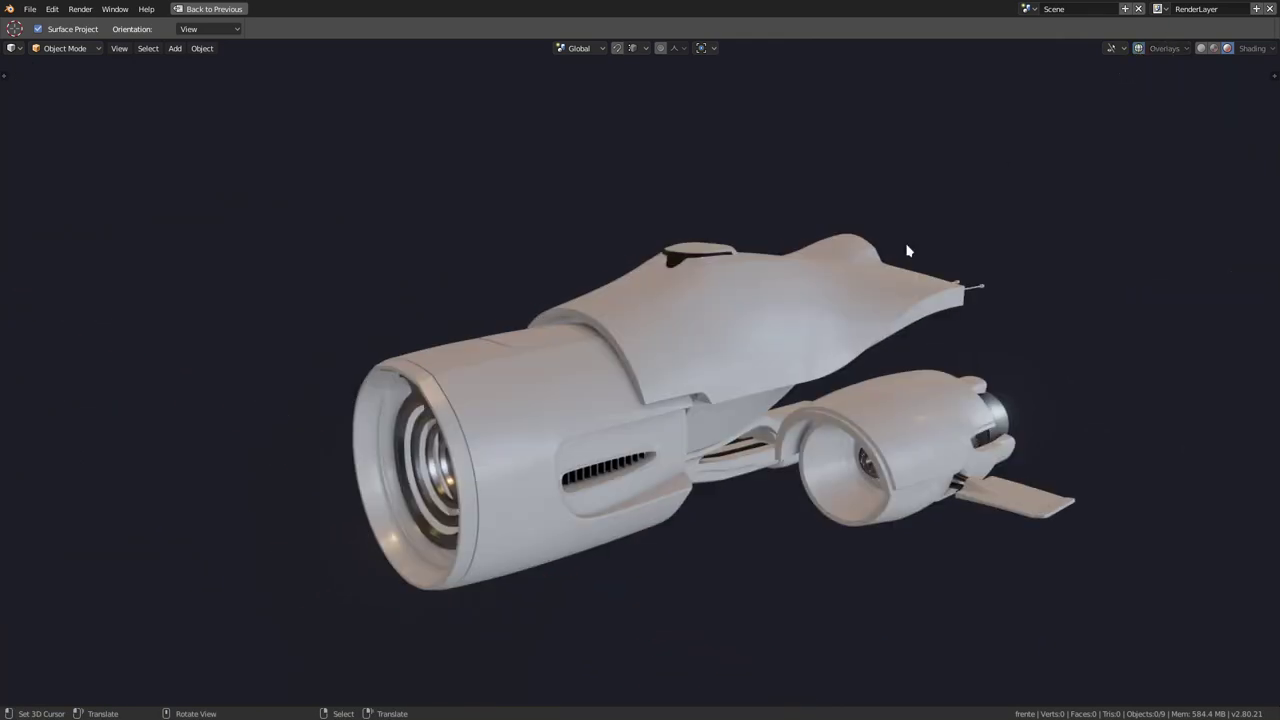
mouse_move(632, 378)
middle_down()
mouse_move(708, 366)
mouse_move(596, 344)
mouse_move(633, 351)
mouse_move(471, 343)
mouse_move(659, 352)
mouse_move(600, 340)
mouse_move(634, 336)
middle_up()
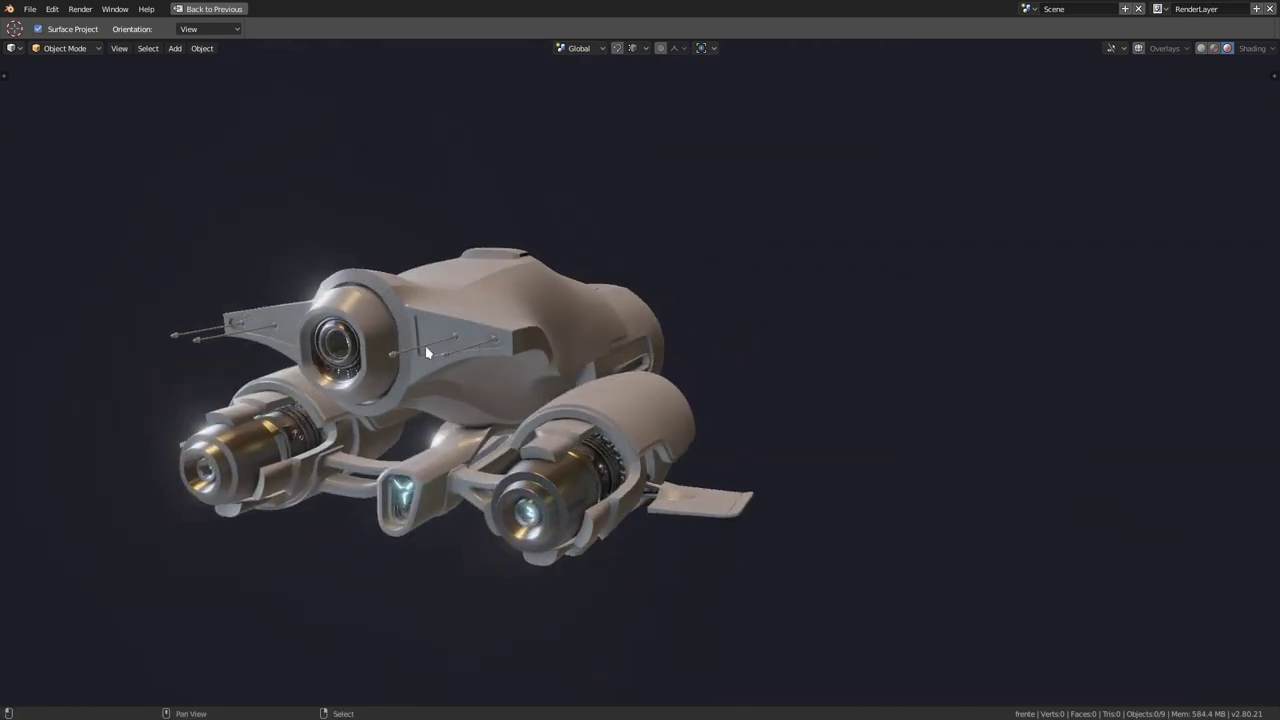
mouse_move(425, 345)
middle_down()
mouse_move(620, 360)
mouse_move(531, 367)
mouse_move(573, 353)
mouse_move(529, 310)
mouse_move(497, 346)
mouse_move(636, 352)
middle_up()
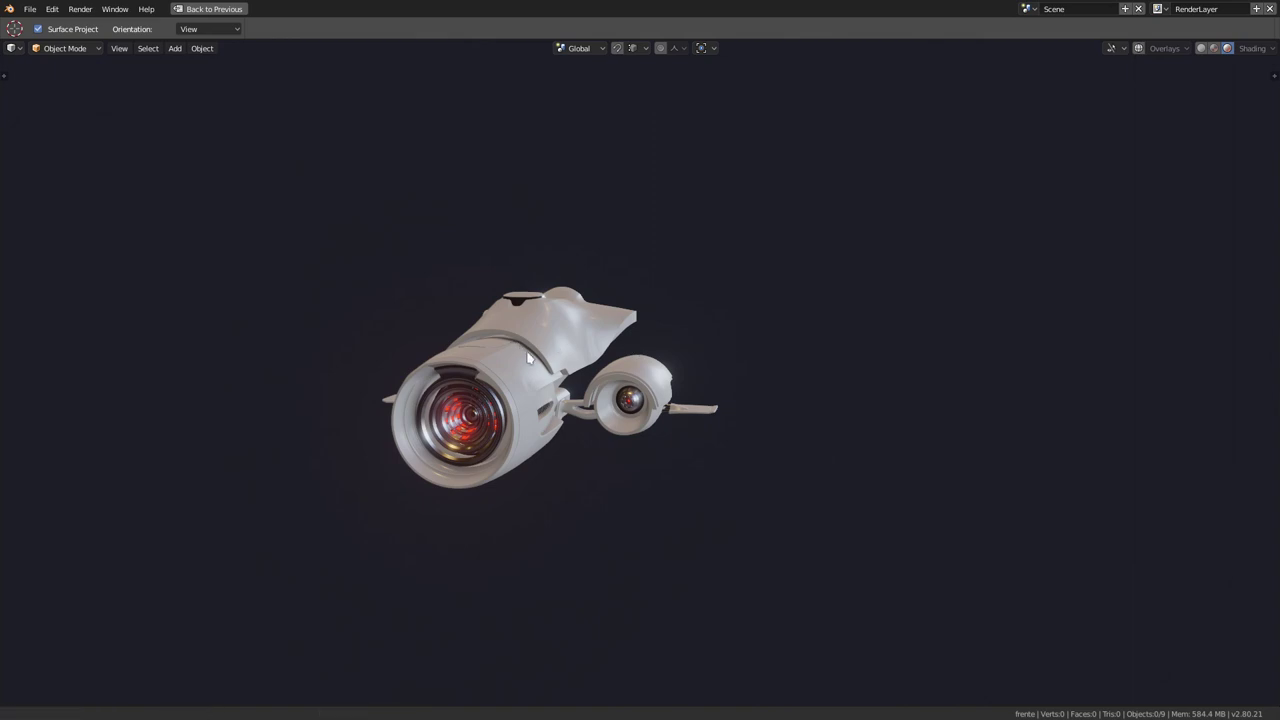
mouse_move(529, 358)
middle_down()
mouse_move(562, 380)
mouse_move(621, 352)
middle_up()
scroll(562, 380, up, 2)
scroll(624, 348, up, 2)
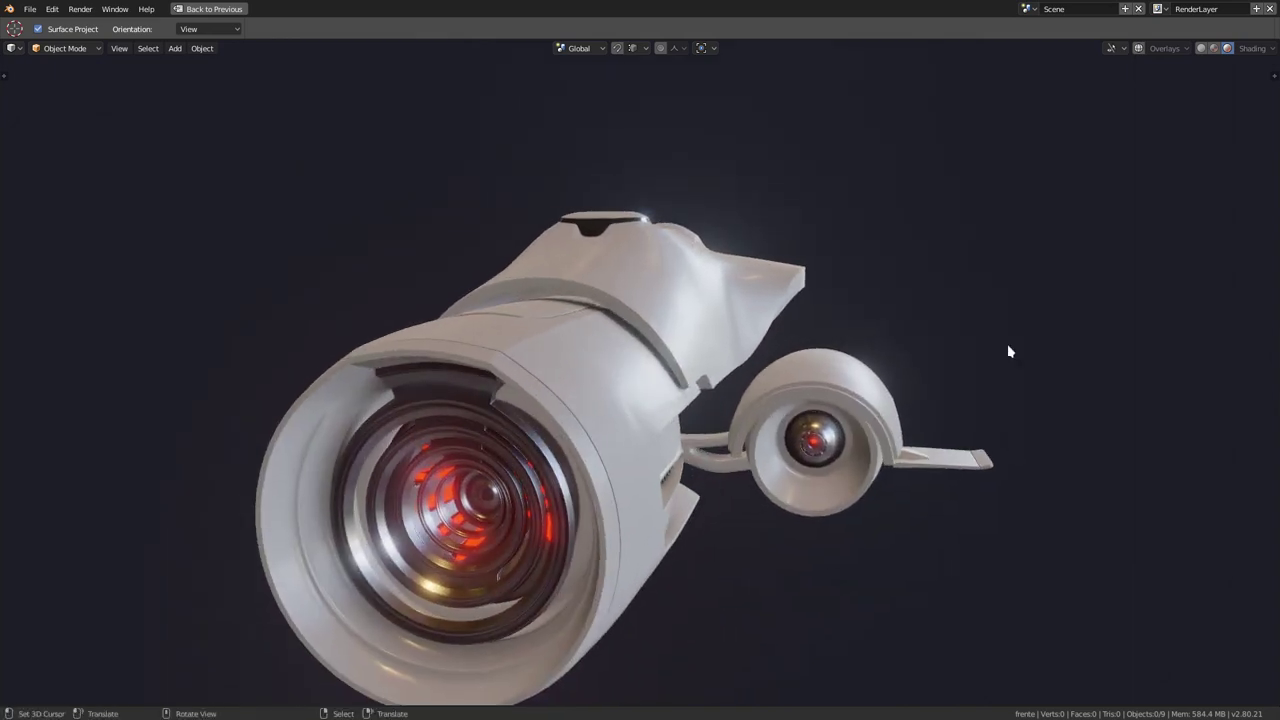